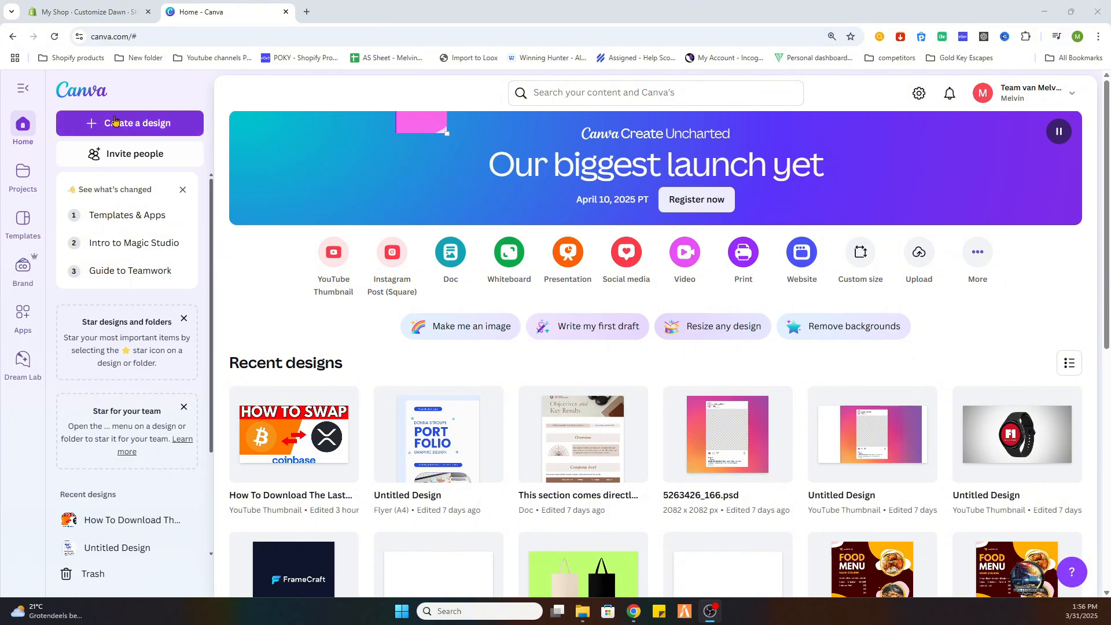
# Create a new 500 × 500 px Logo design and search its templates for "fashion logo".
pyautogui.click(112, 123)
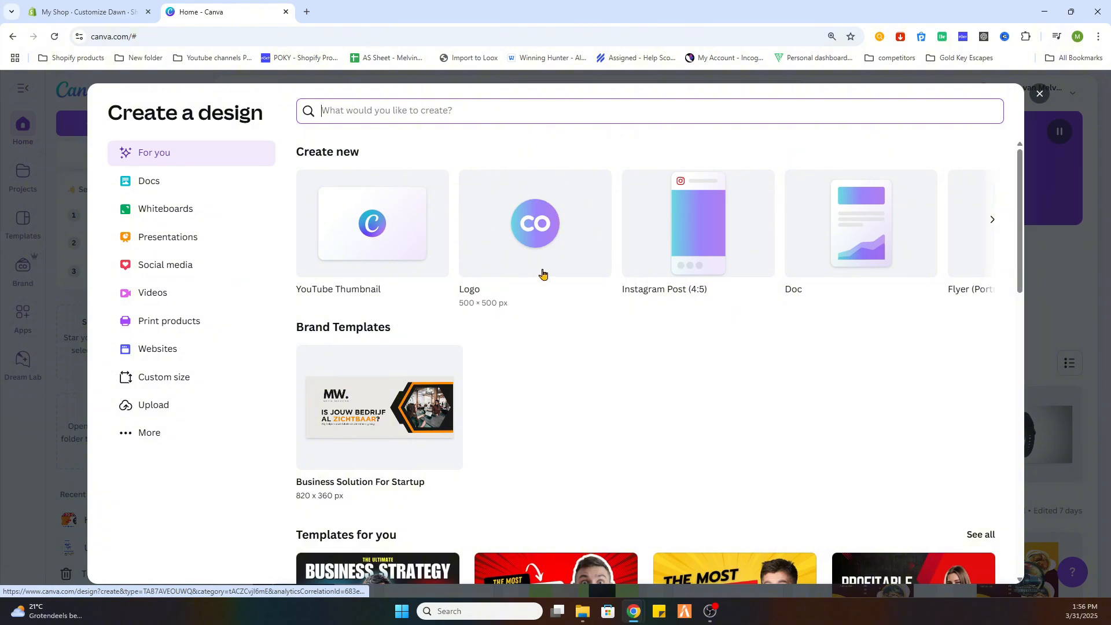
pyautogui.click(528, 226)
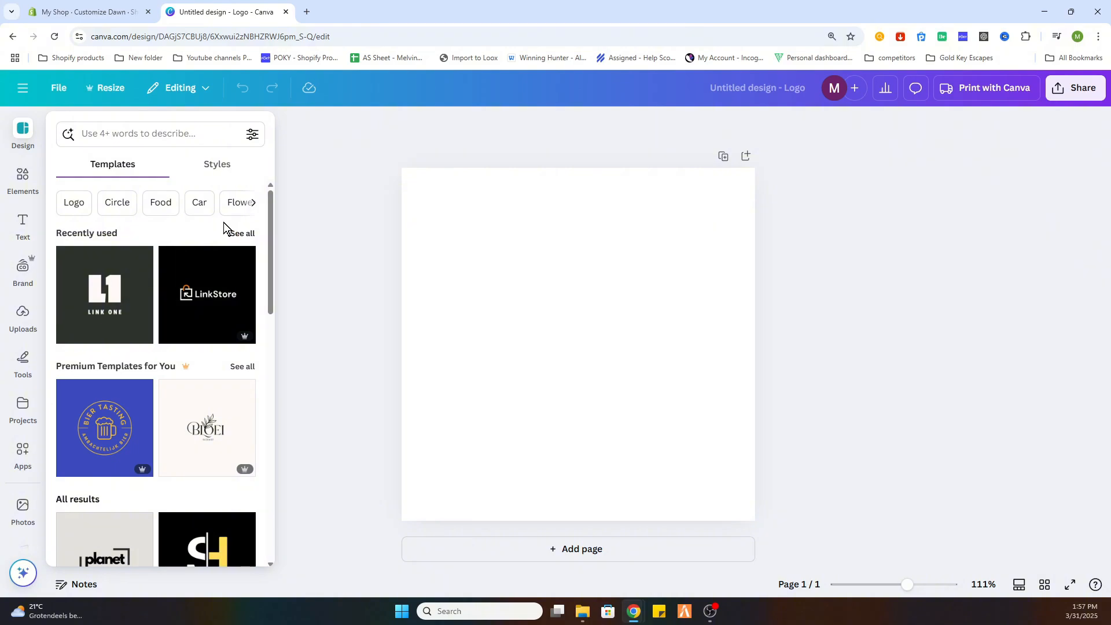
pyautogui.click(128, 130)
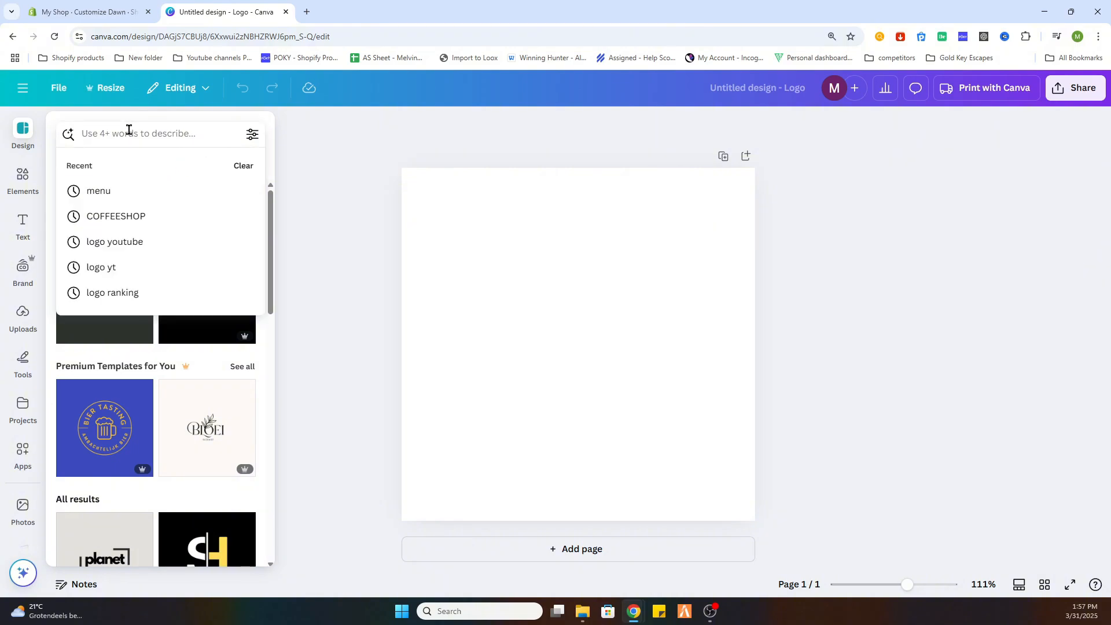
pyautogui.write('fashop')
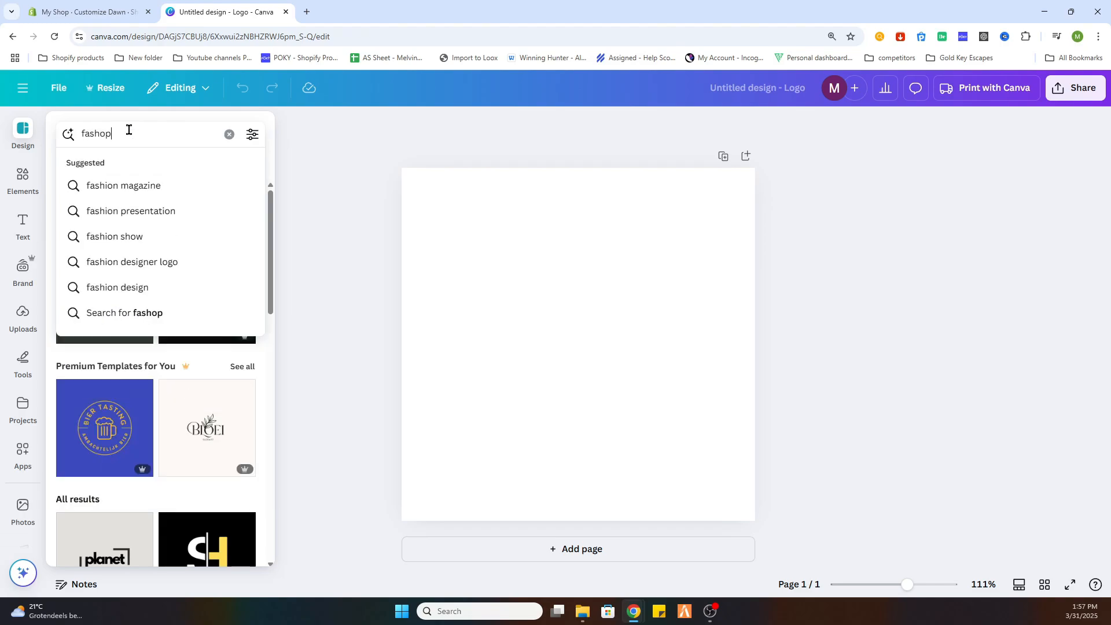
pyautogui.press('BackSpace')
pyautogui.press('BackSpace')
pyautogui.write('ion logo')
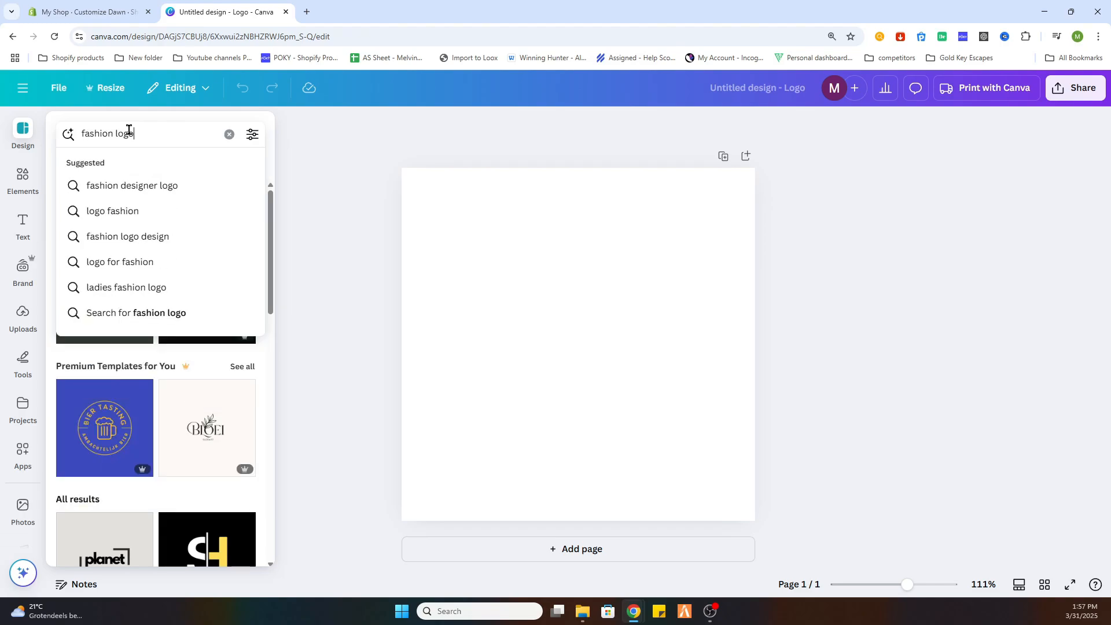
pyautogui.press('Return')
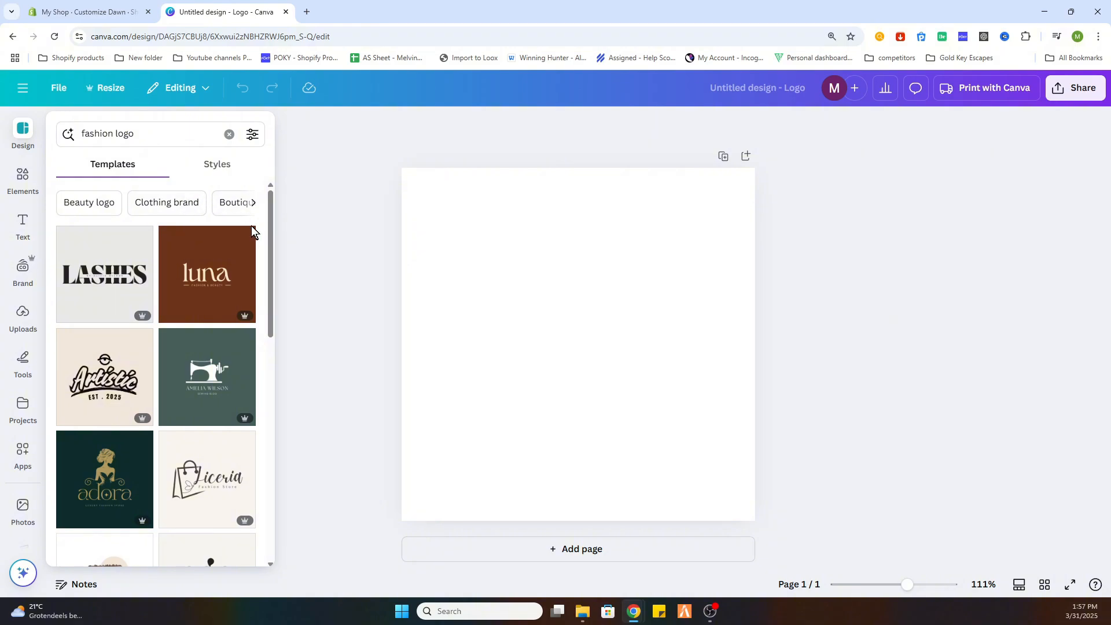
# Browse the fashion logo templates and apply the Black White Simple Fashion Store Logo with the hanger and "SHINY" text.
pyautogui.moveTo(268, 238); pyautogui.dragTo(258, 345)
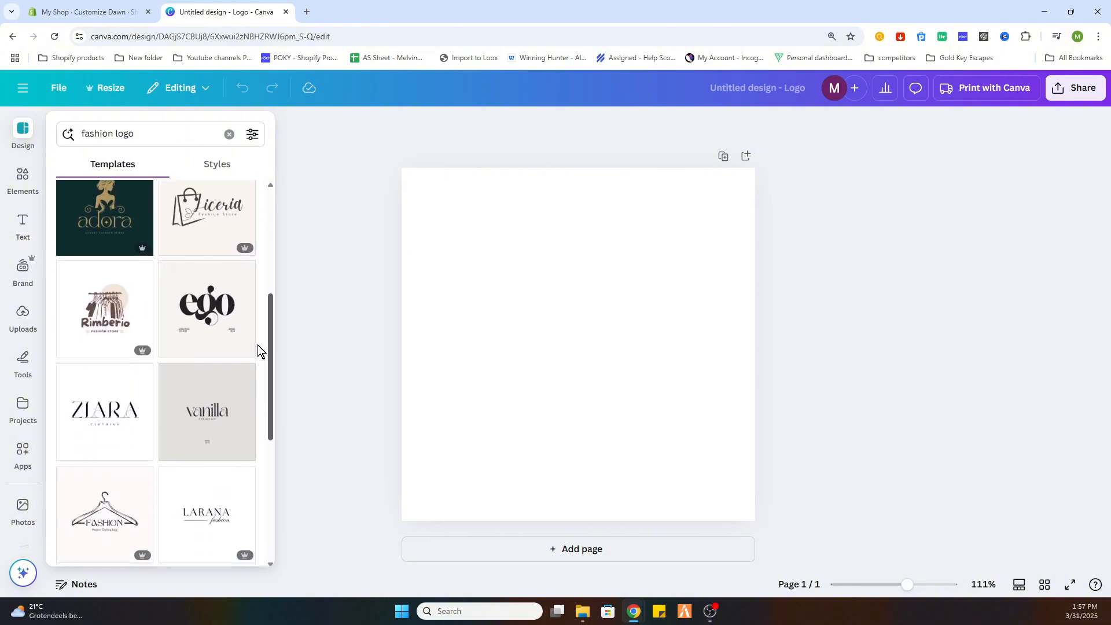
pyautogui.scroll(-4, 245, 398)
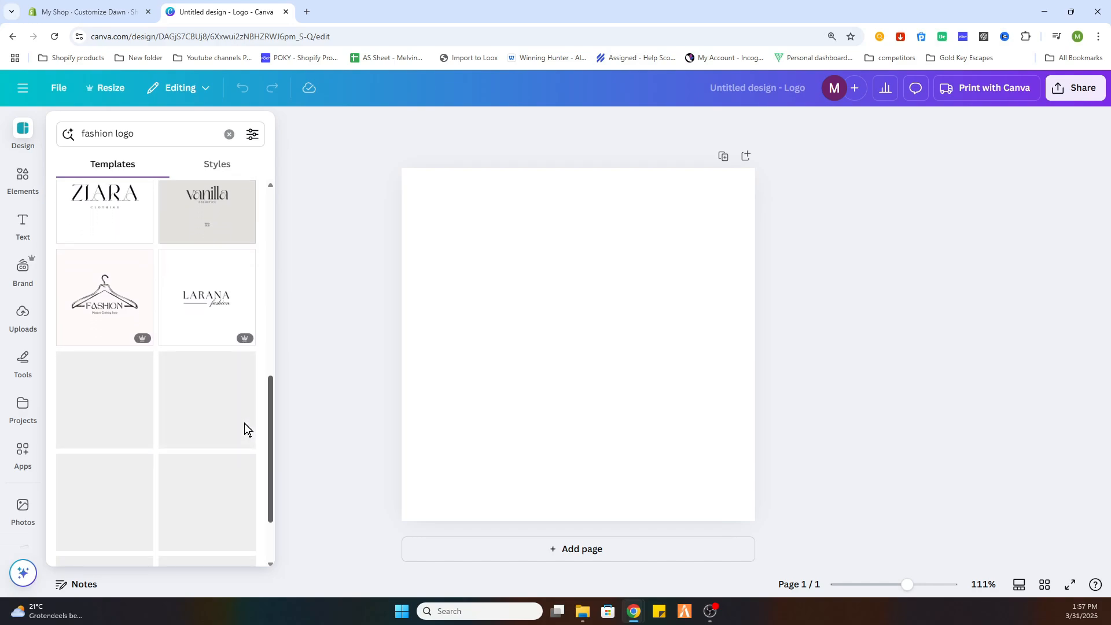
pyautogui.scroll(-2, 244, 425)
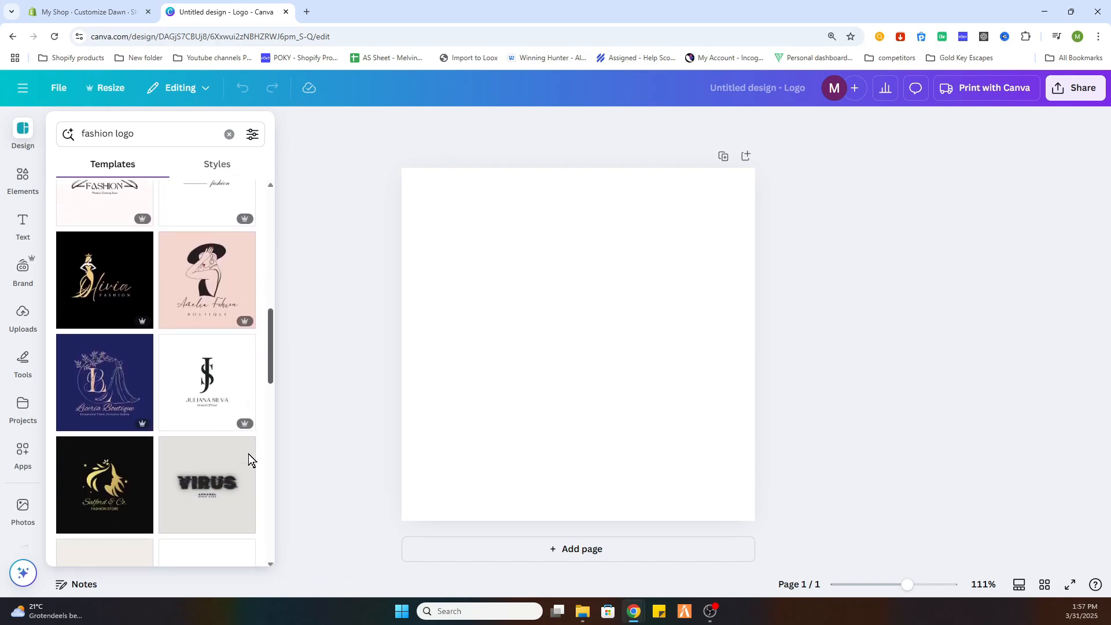
pyautogui.scroll(-4, 249, 463)
pyautogui.moveTo(266, 371); pyautogui.dragTo(263, 434)
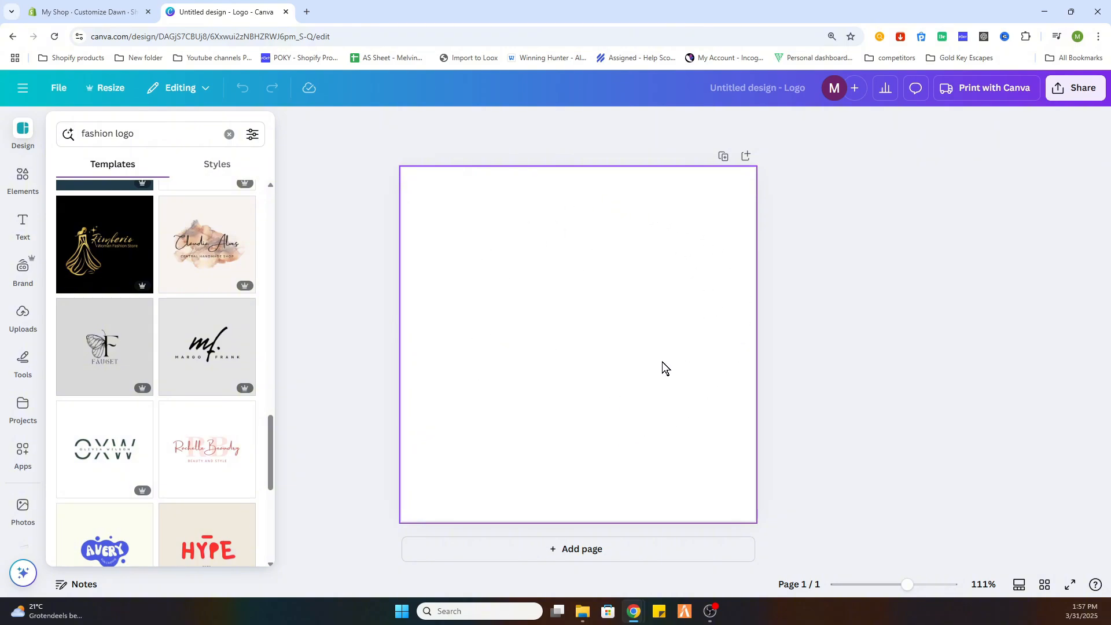
pyautogui.moveTo(275, 431); pyautogui.dragTo(267, 463)
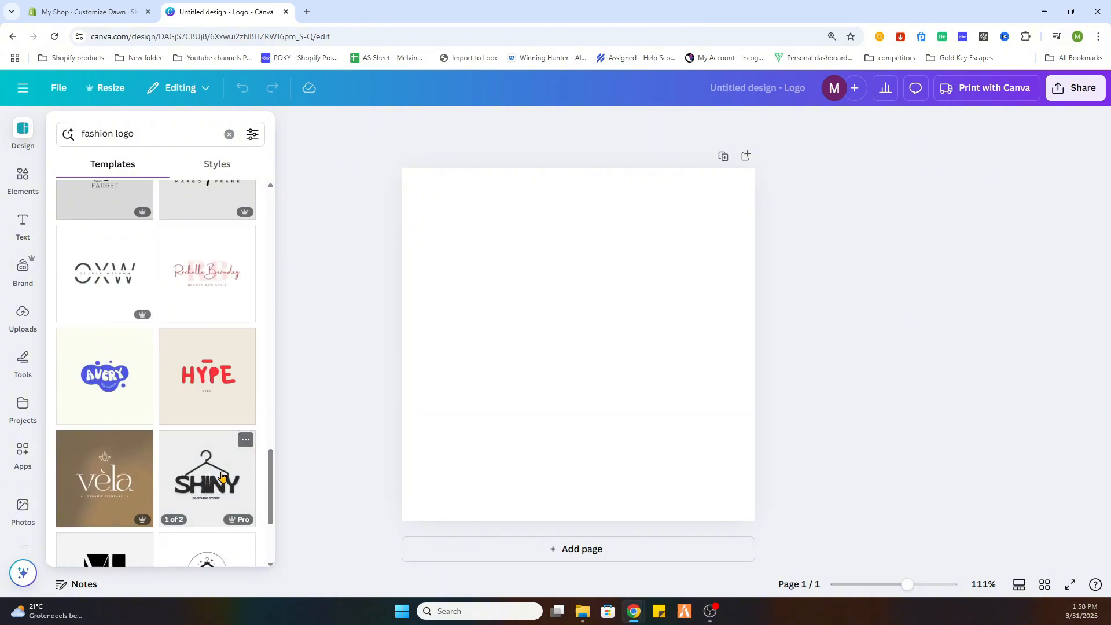
pyautogui.click(208, 474)
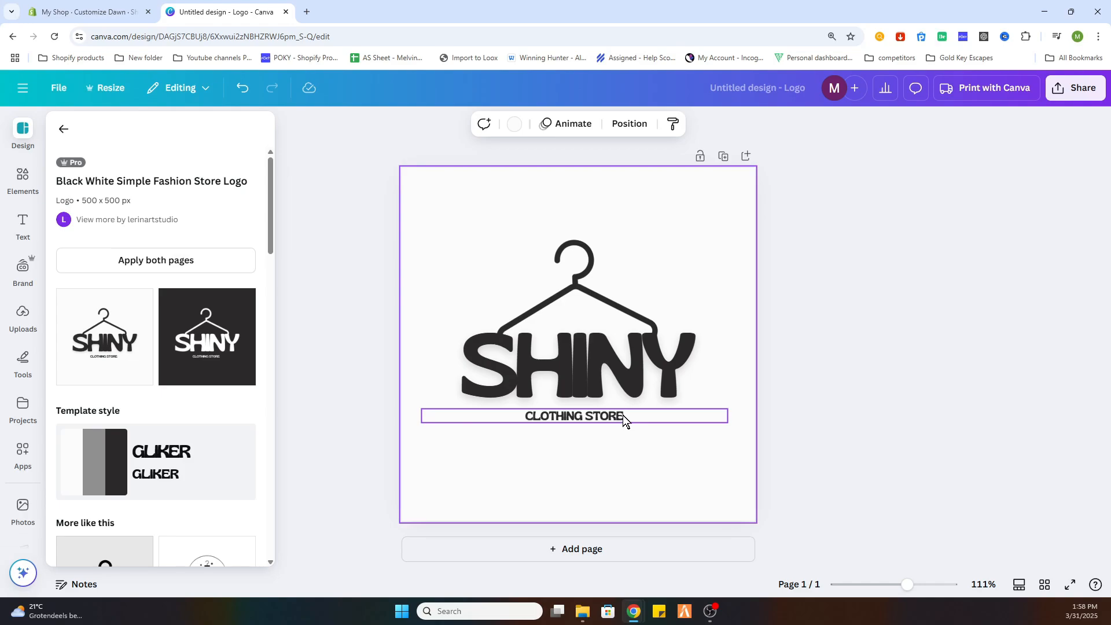
# Replace the logo's main text with "BEAU" and the tagline beneath it with "AMSTERDAM".
pyautogui.doubleClick(589, 364)
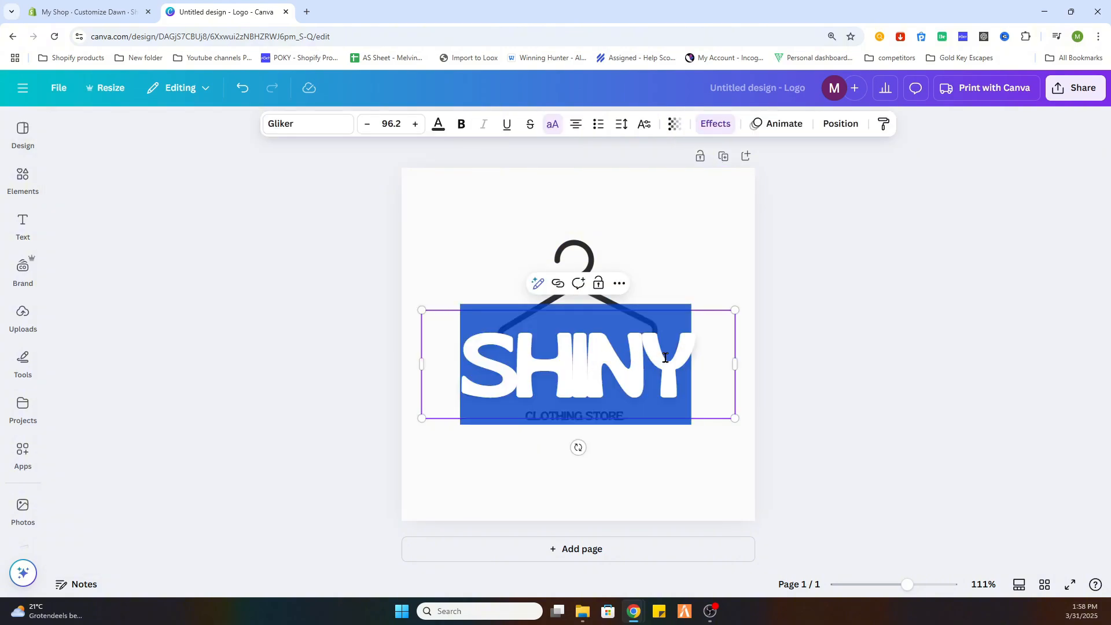
pyautogui.write('BEAU')
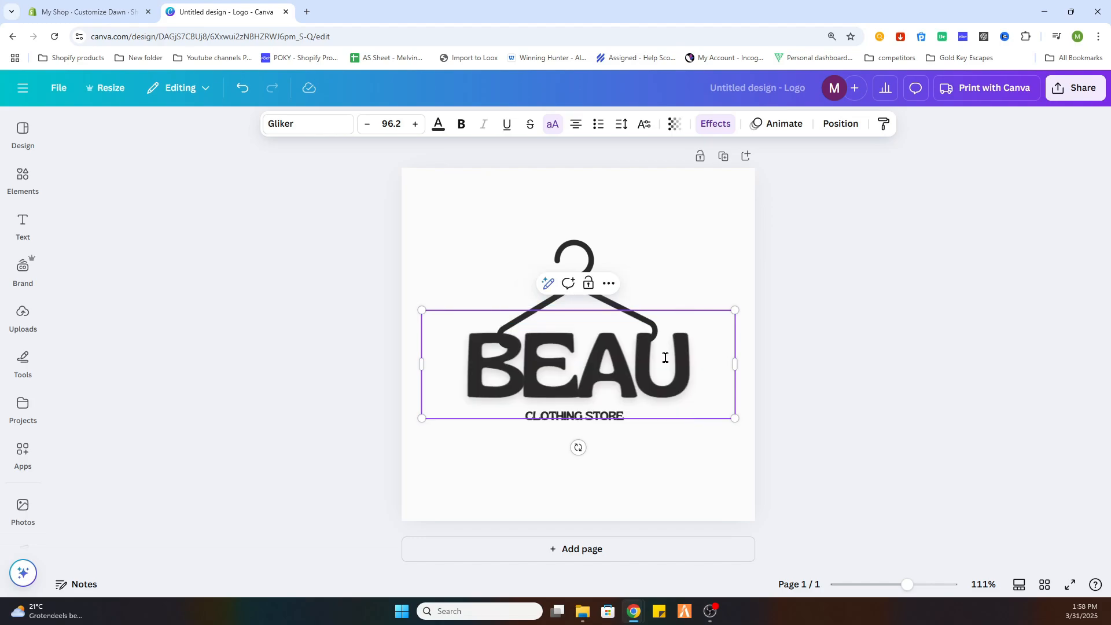
pyautogui.click(616, 435)
pyautogui.doubleClick(578, 416)
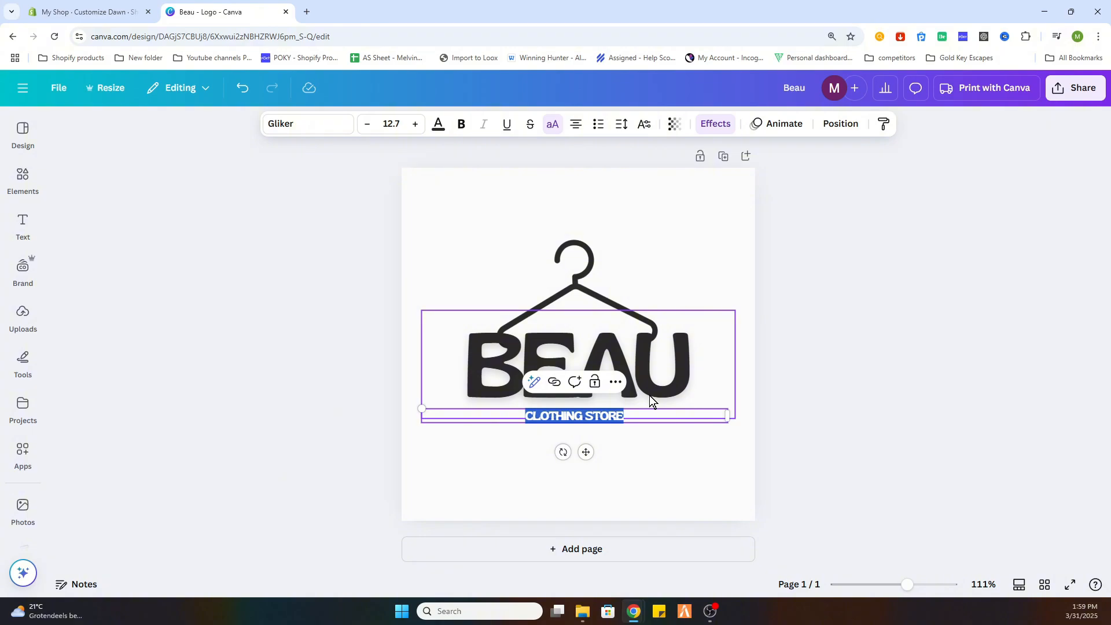
pyautogui.write('AMSTERDAM')
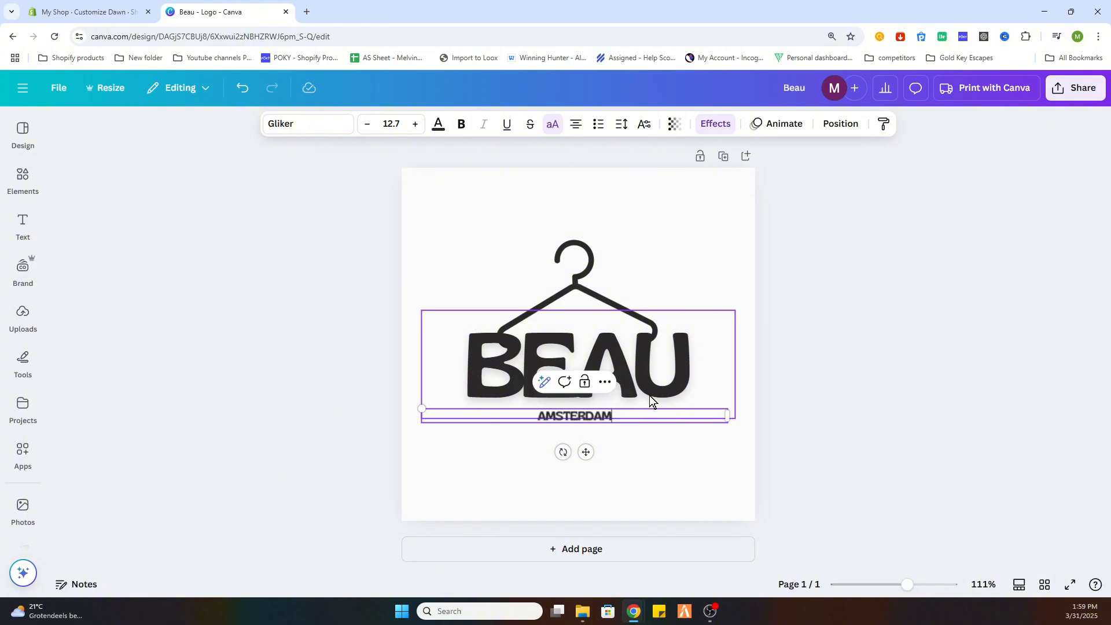
pyautogui.click(765, 445)
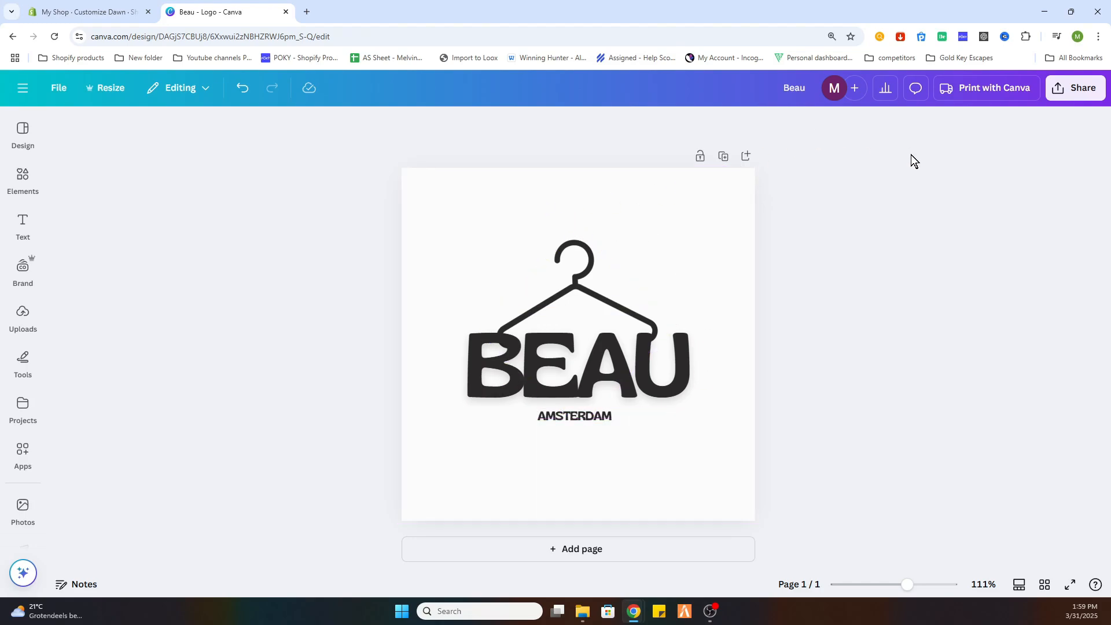
# Download the logo as a 500 × 500 px PNG with the transparent background option off.
pyautogui.click(1061, 91)
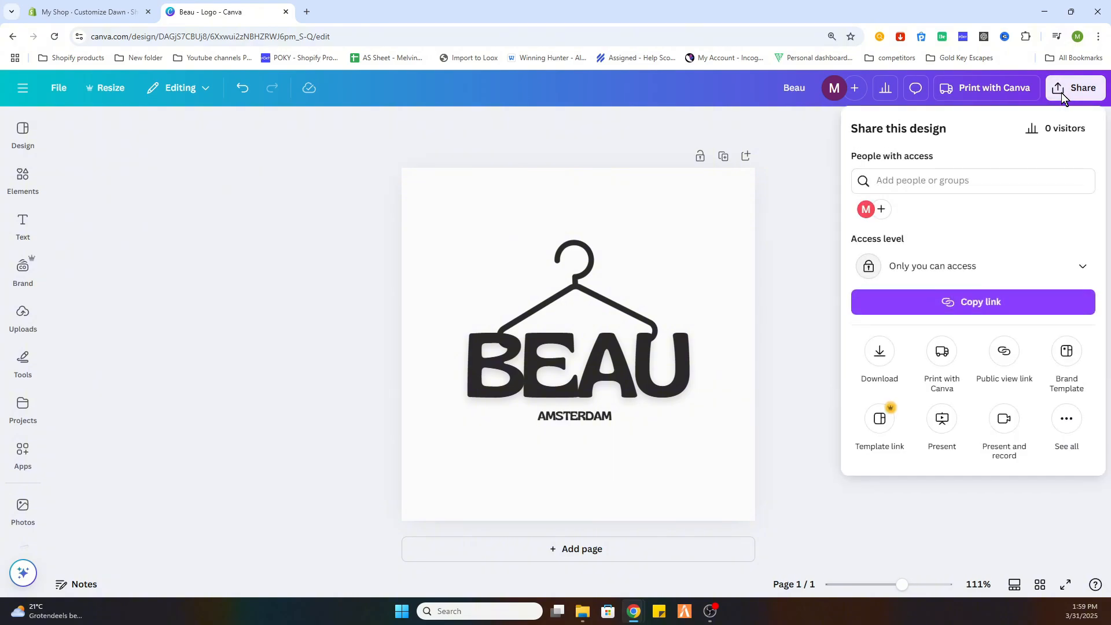
pyautogui.click(876, 352)
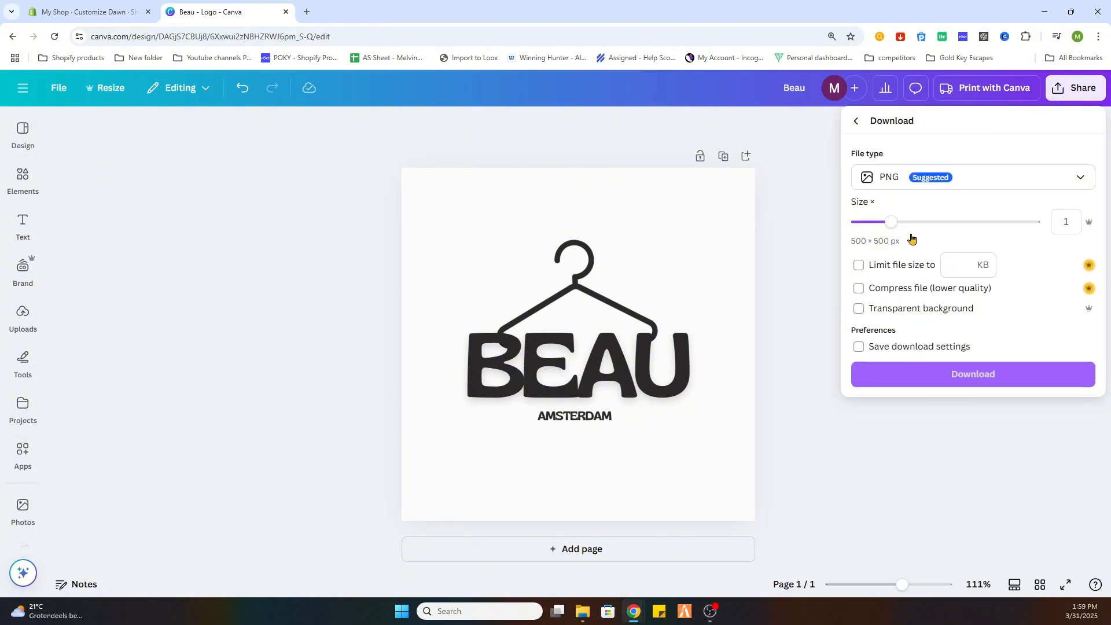
pyautogui.click(903, 310)
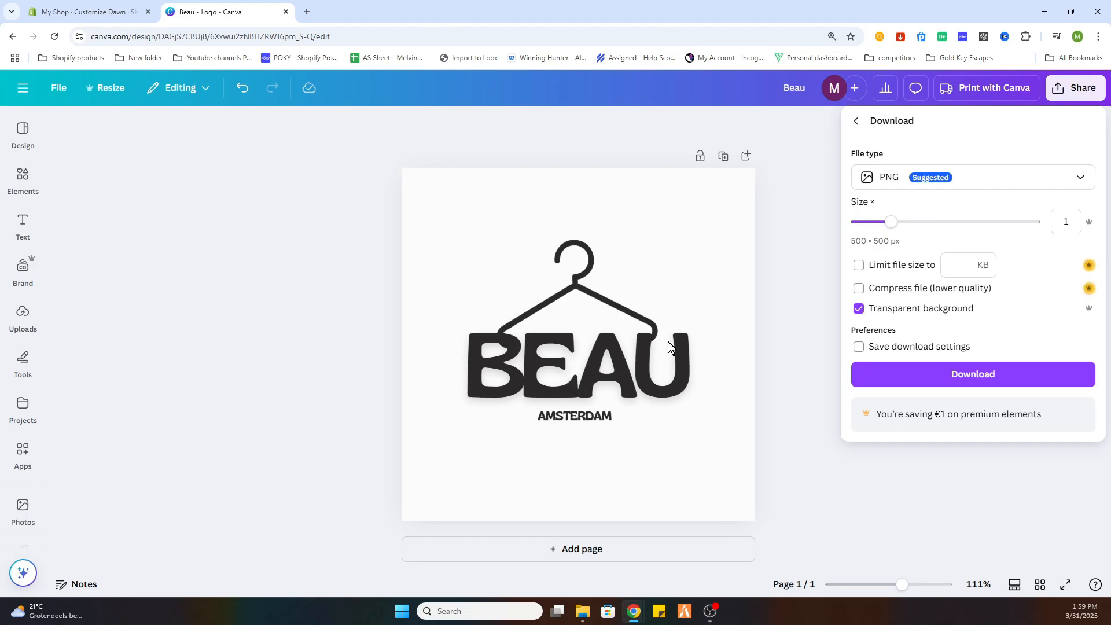
pyautogui.click(895, 311)
pyautogui.click(926, 380)
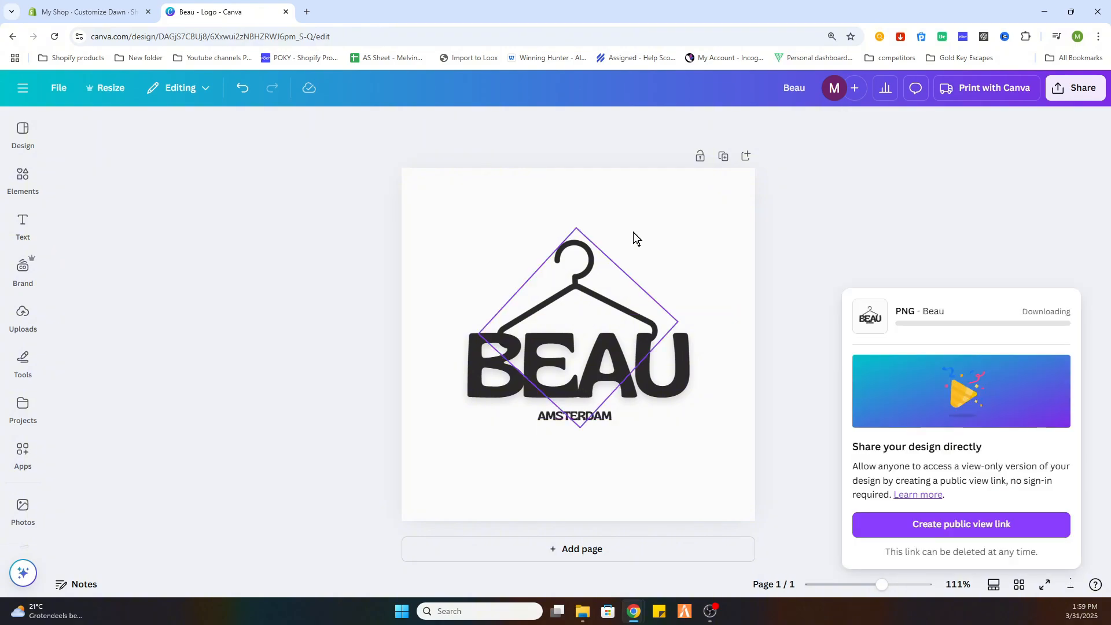
# Search Google for "background remover" in a new browser tab and open the remove.bg site.
pyautogui.click(308, 13)
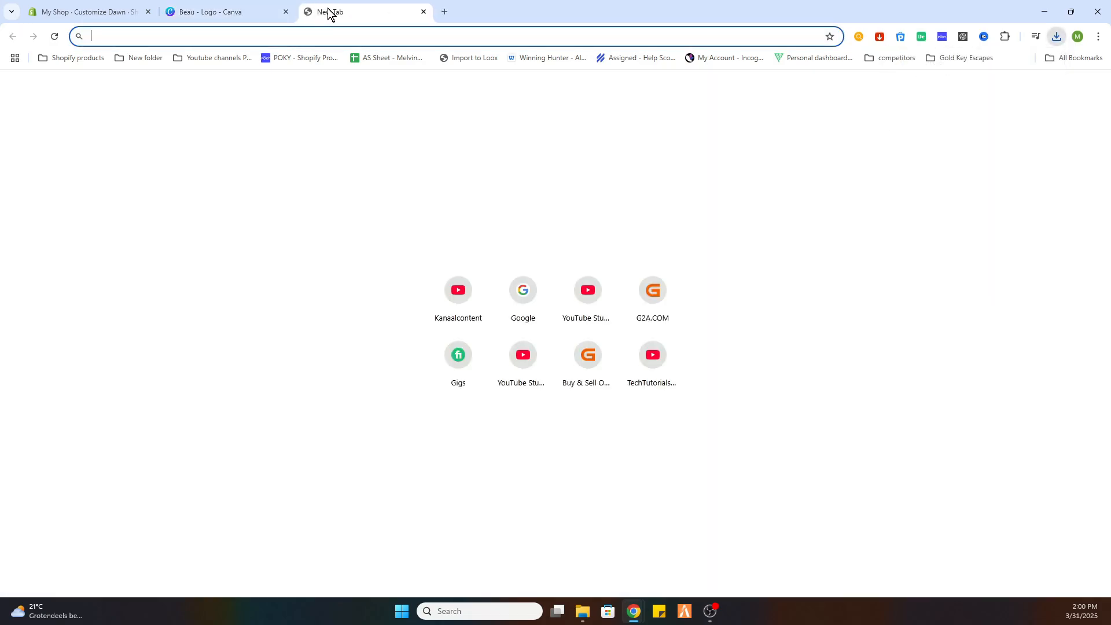
pyautogui.write('goog')
pyautogui.press('Return')
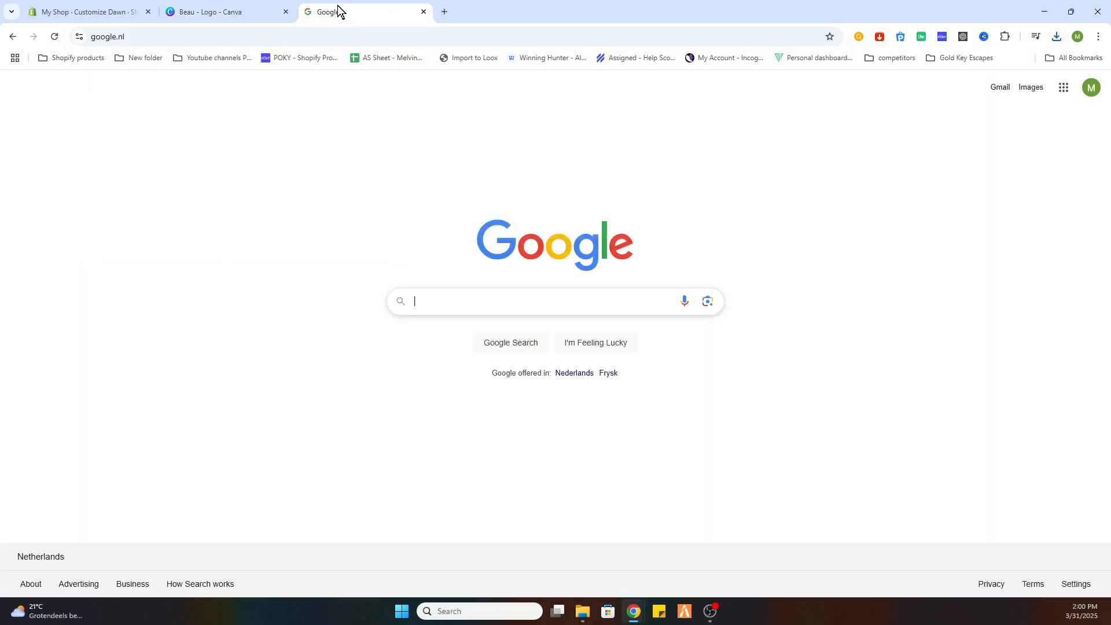
pyautogui.write('background')
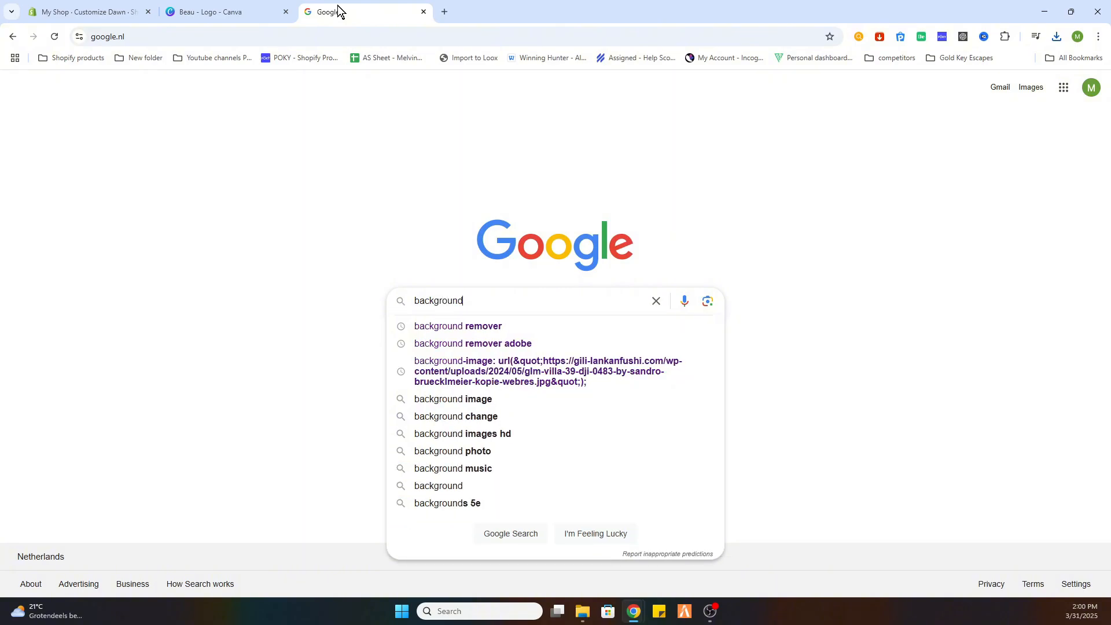
pyautogui.press('Down')
pyautogui.press('Return')
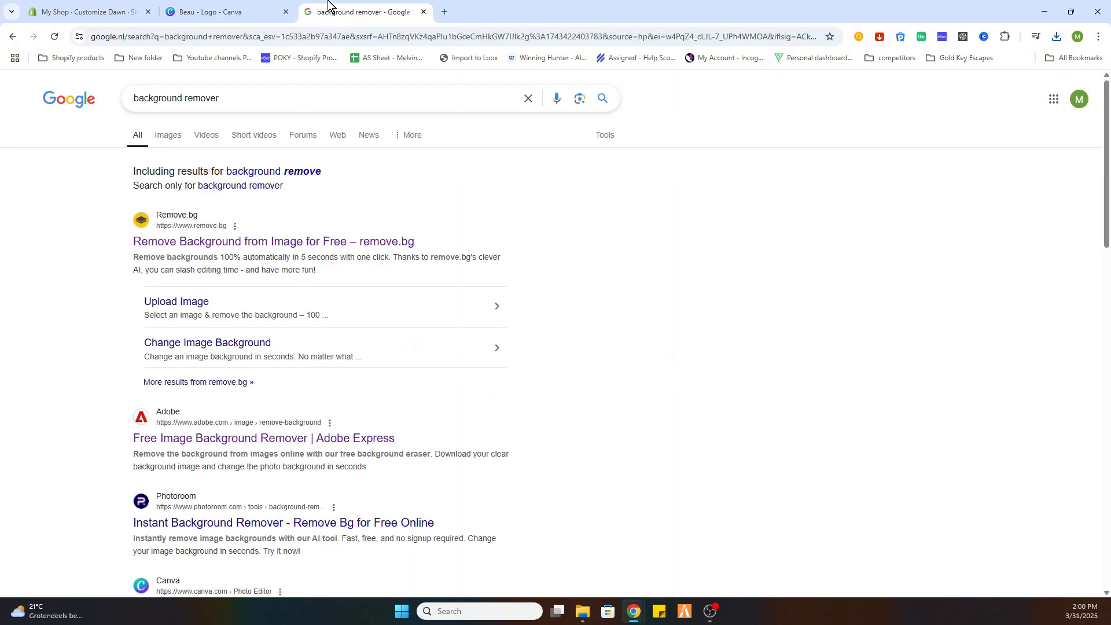
pyautogui.click(192, 232)
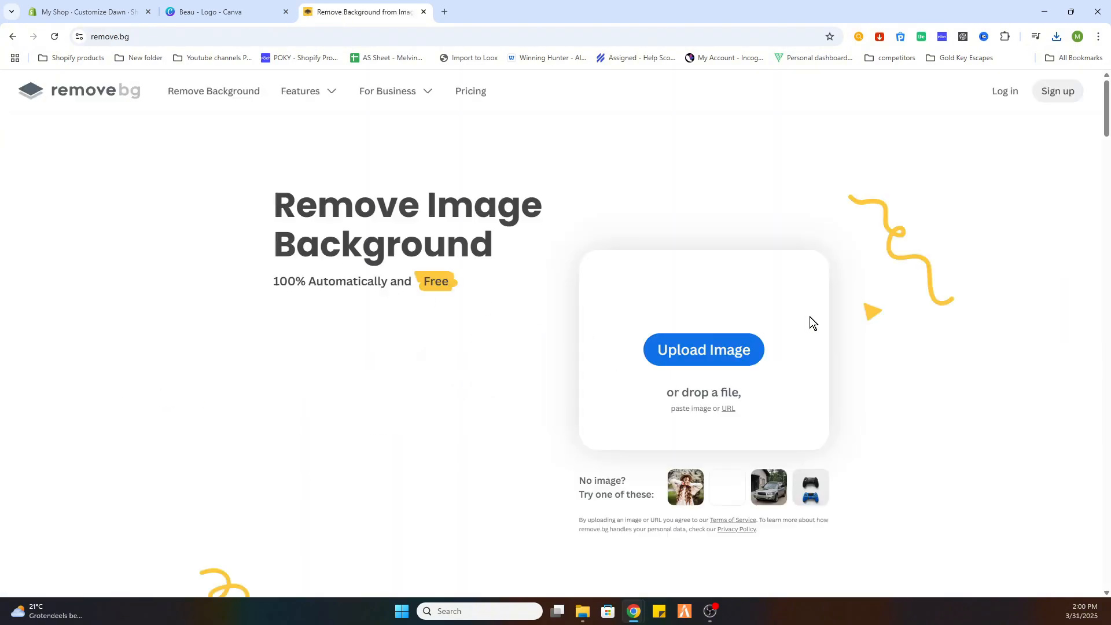
# Upload the downloaded Beau image for background removal, download the free 500 x 500 preview version, and check the saved file.
pyautogui.click(698, 355)
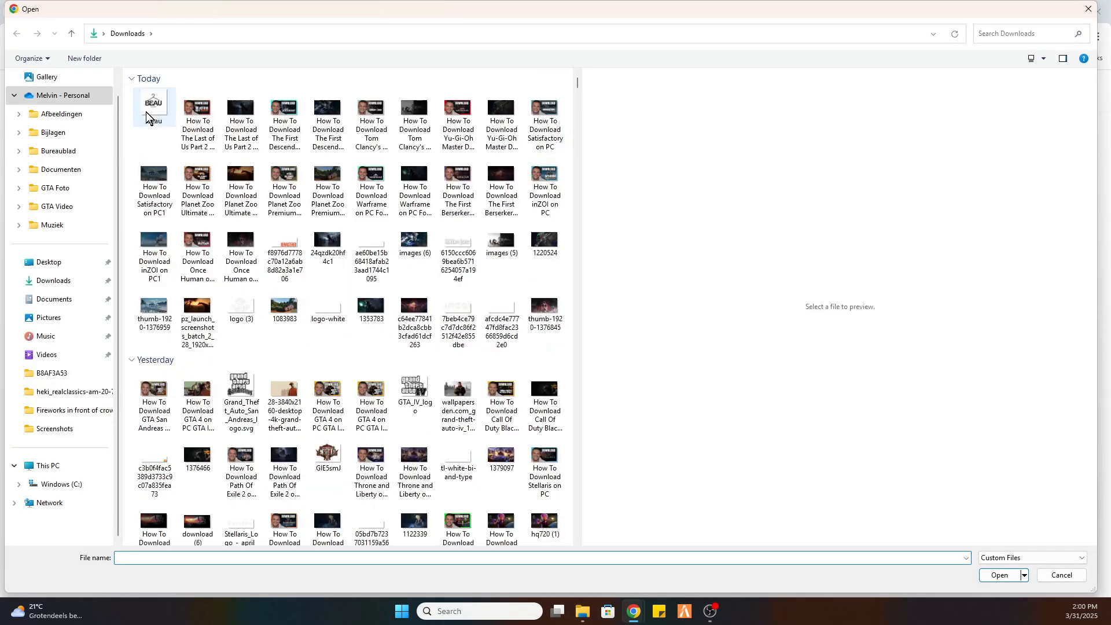
pyautogui.doubleClick(154, 101)
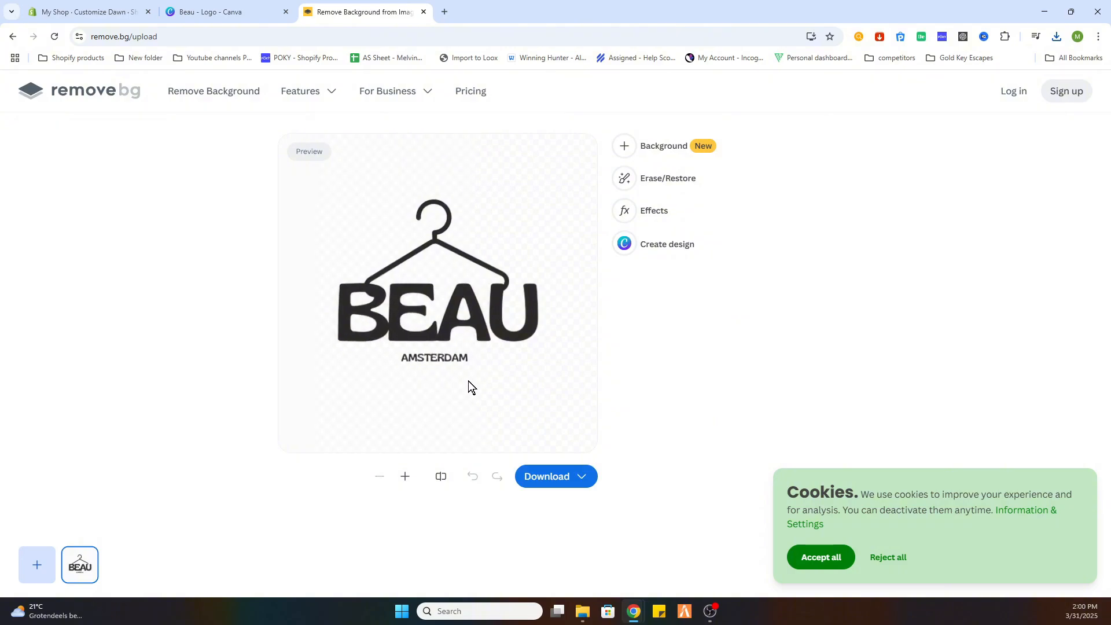
pyautogui.click(583, 479)
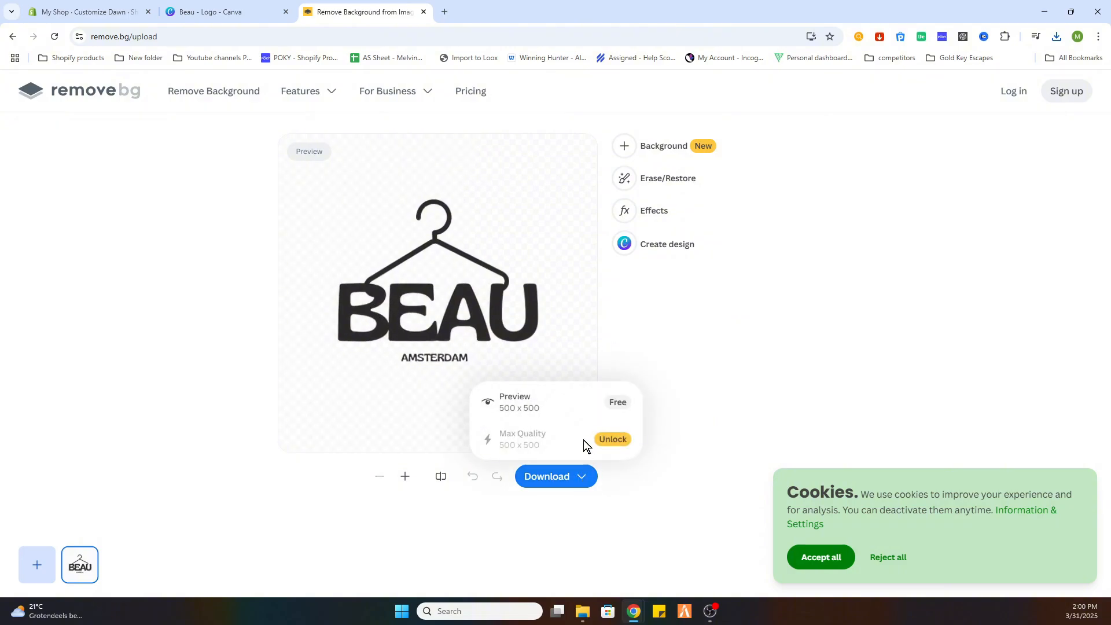
pyautogui.click(533, 405)
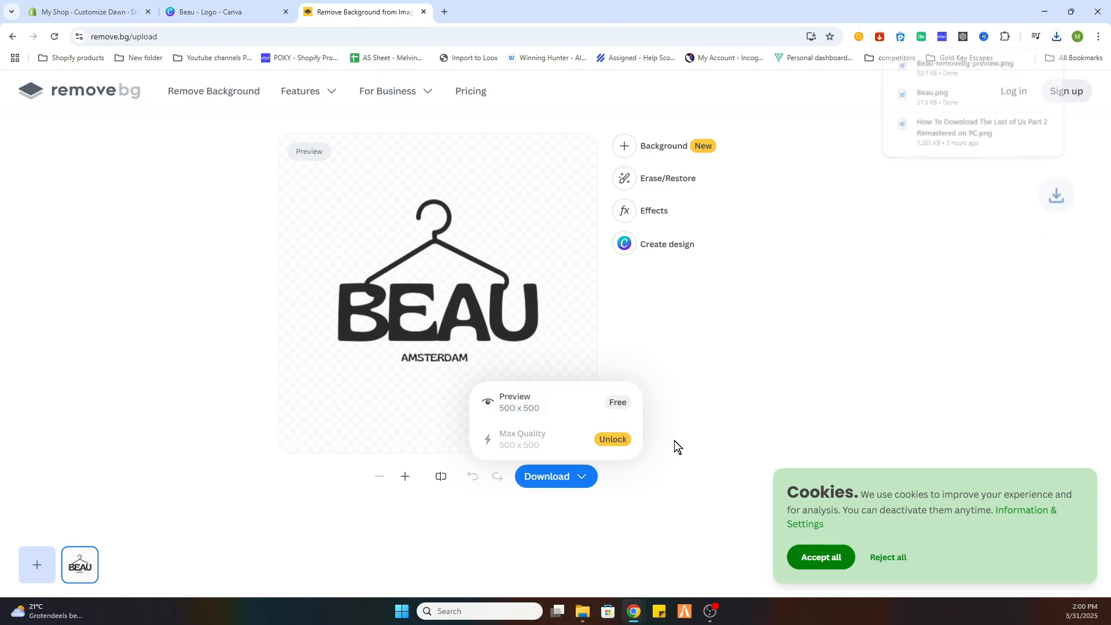
pyautogui.click(933, 66)
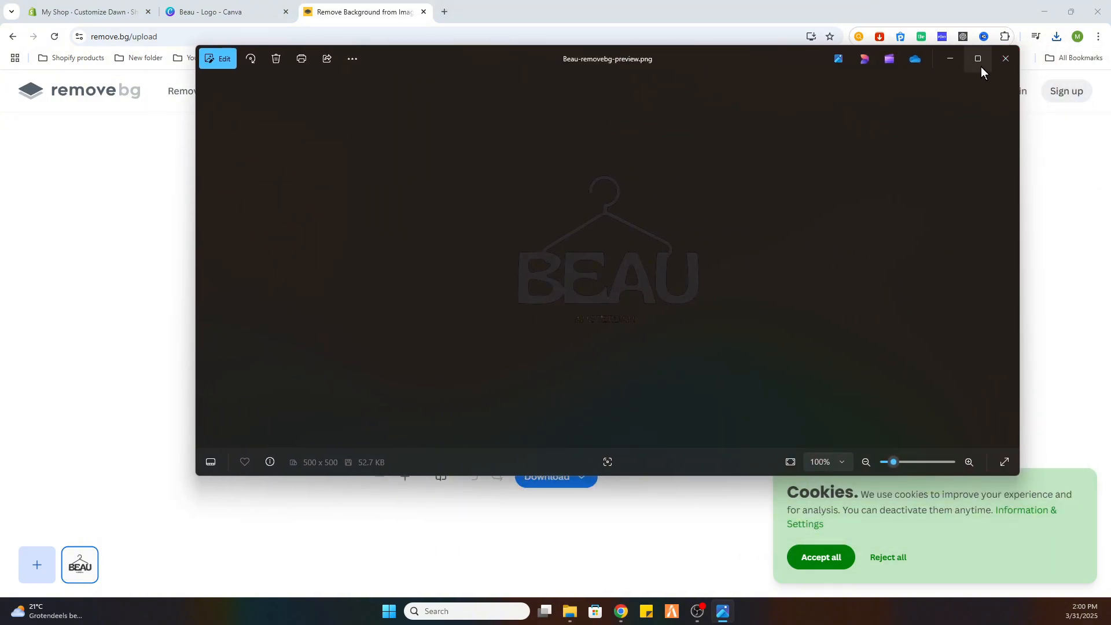
pyautogui.click(952, 58)
# Switch to the Shopify theme editor and replace the theme's logo with the uploaded Beau-removebg-preview image.
pyautogui.click(86, 12)
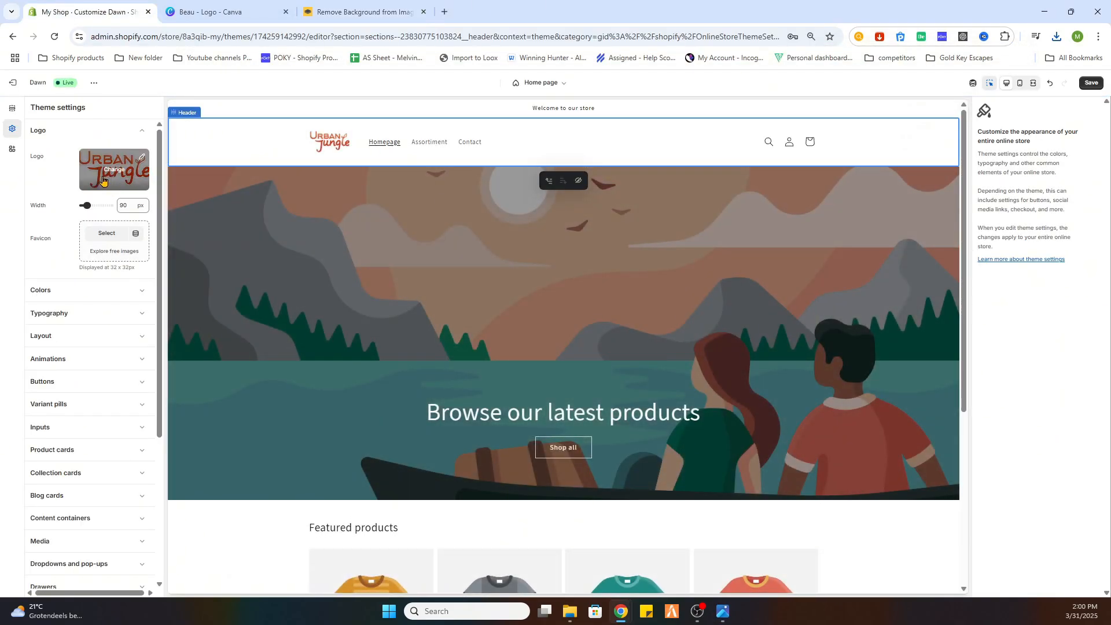
pyautogui.click(114, 171)
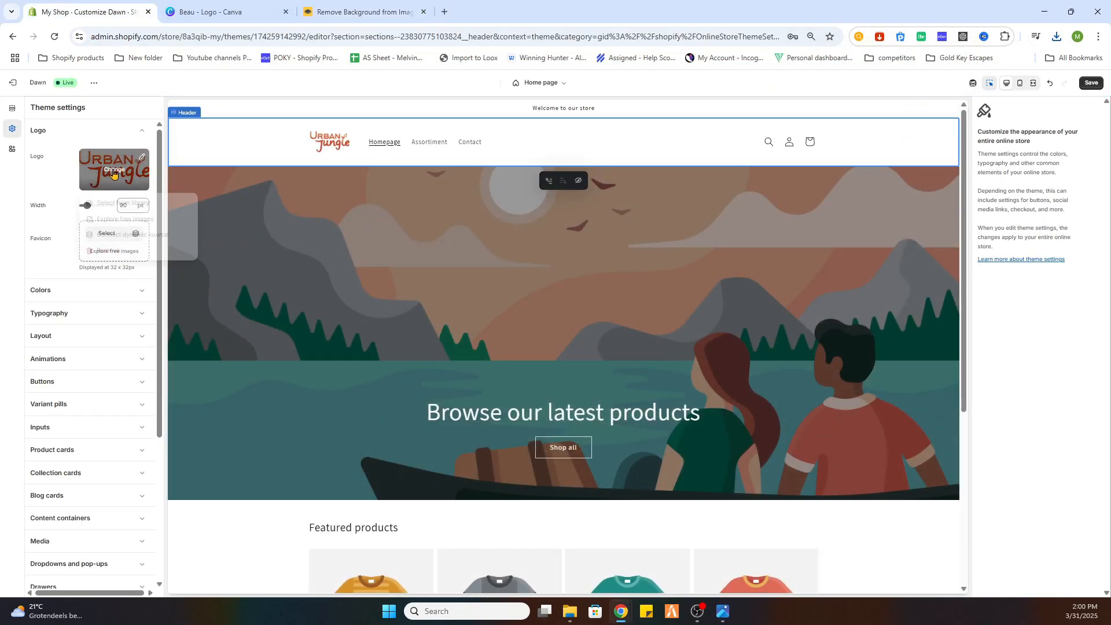
pyautogui.click(129, 204)
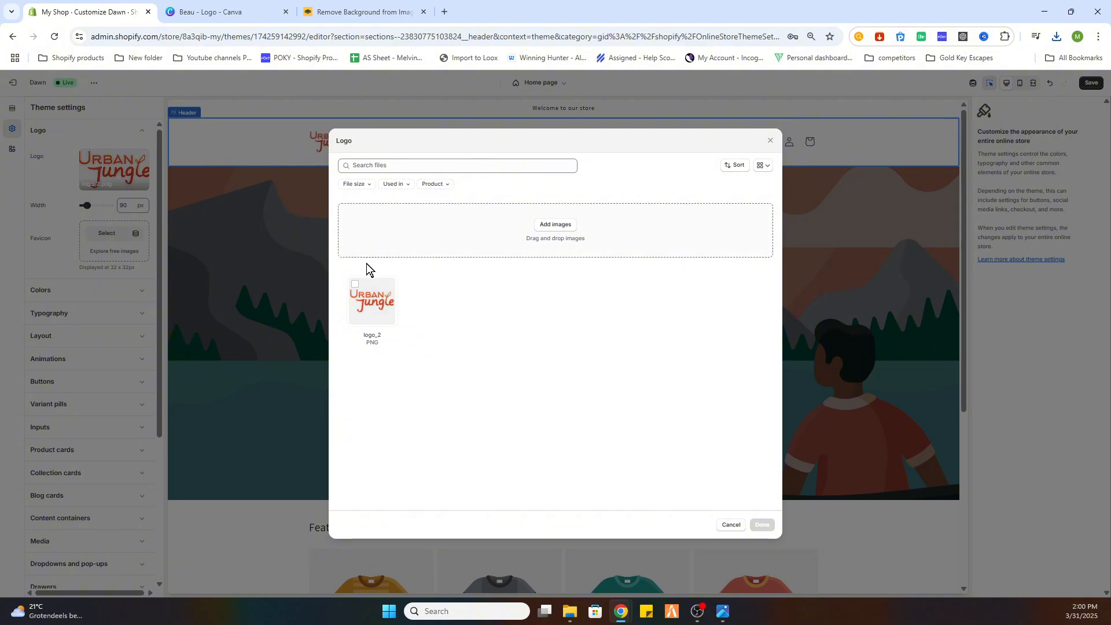
pyautogui.click(560, 228)
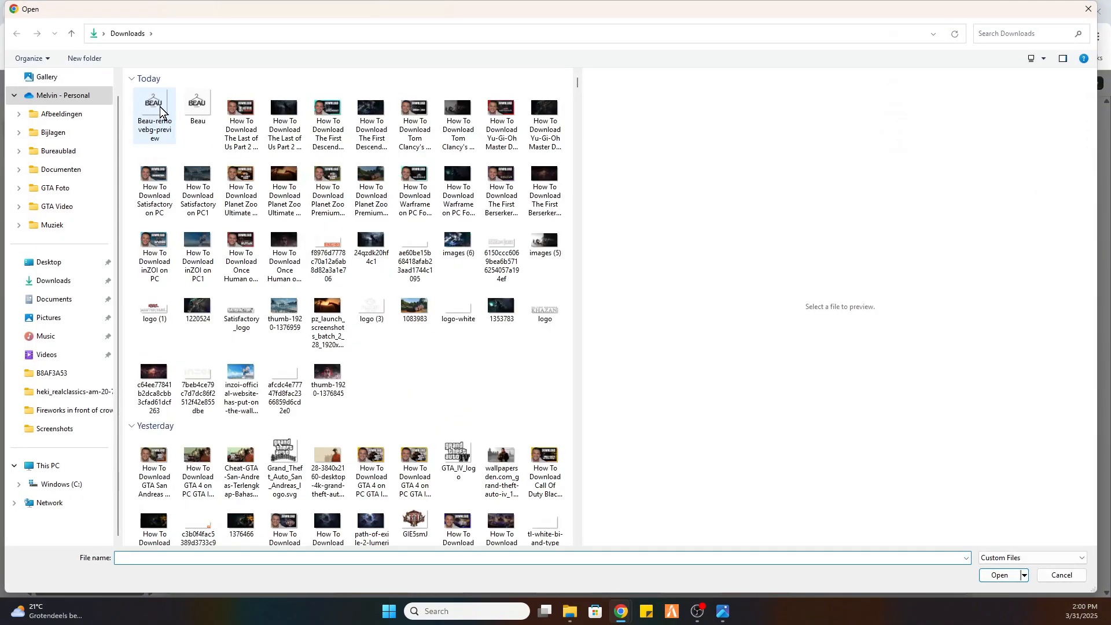
pyautogui.doubleClick(160, 106)
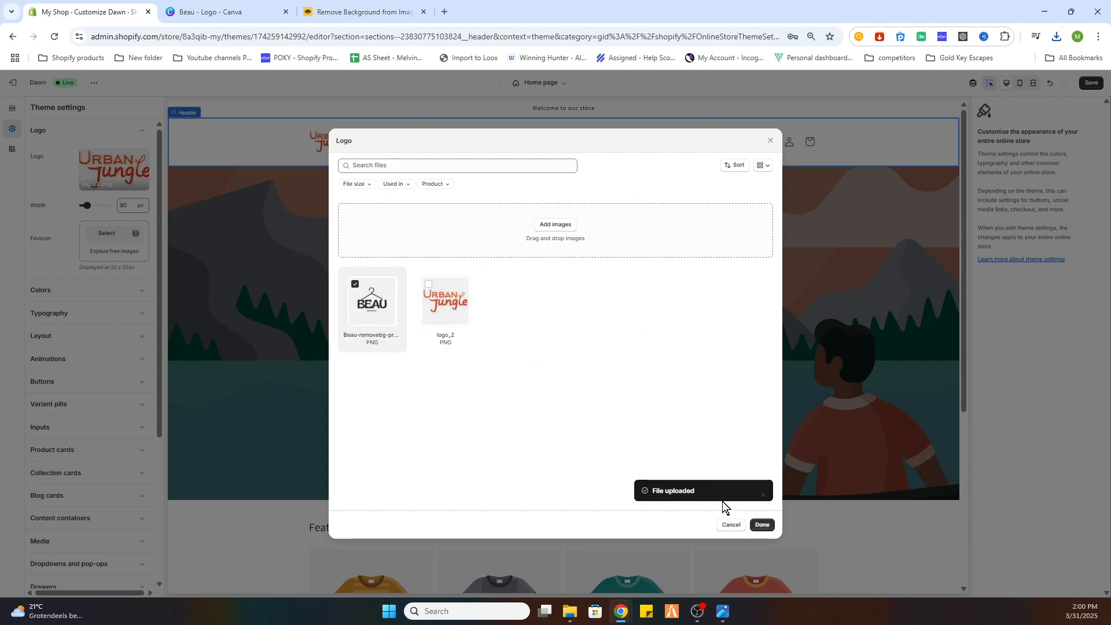
pyautogui.click(762, 524)
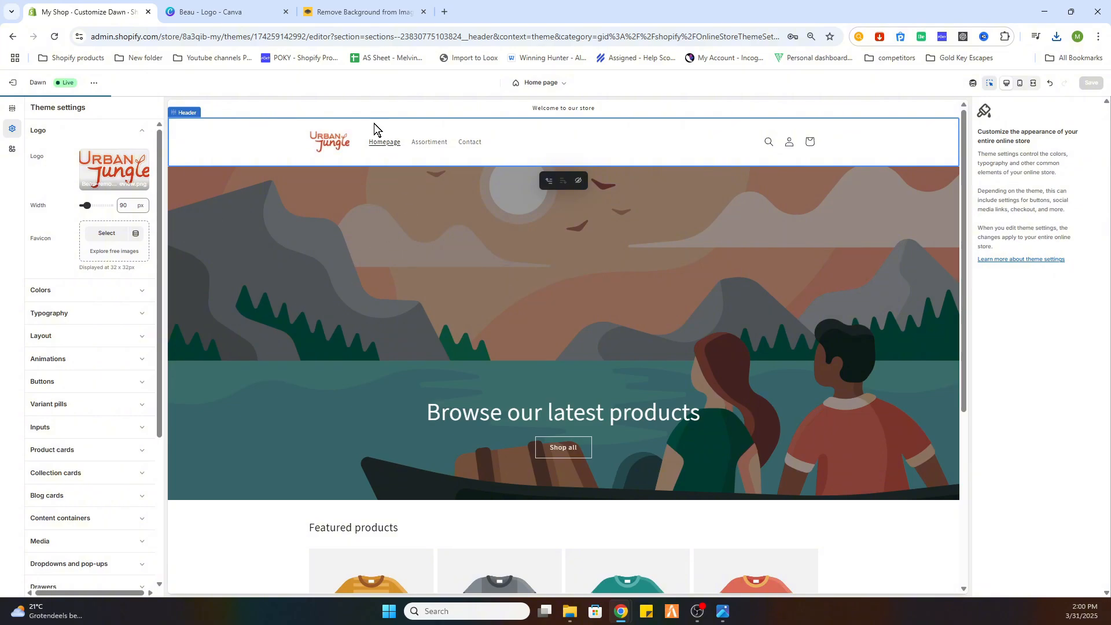